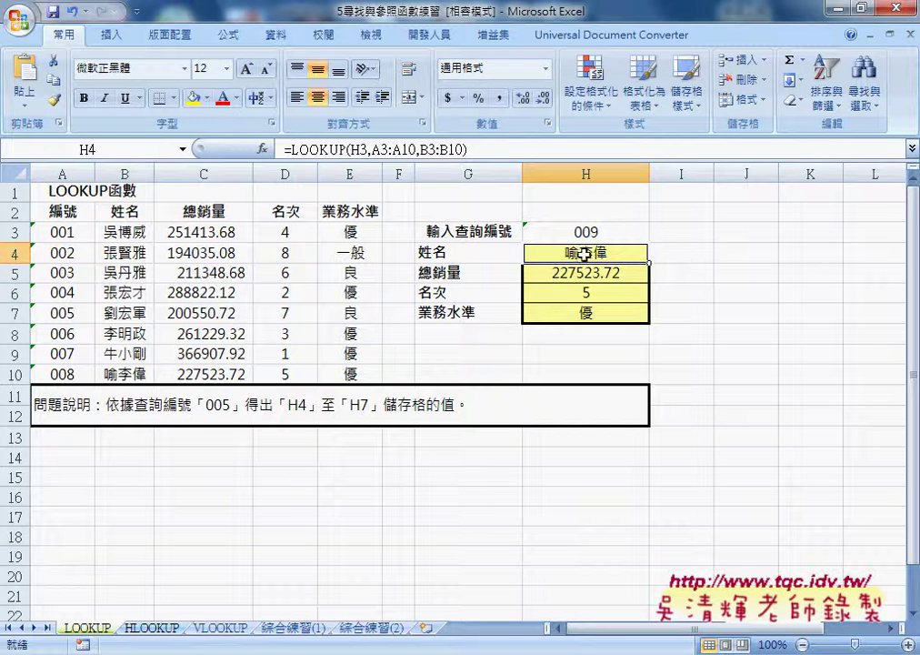
Step: Select the 編號 column A2:A10 and start Formulas > Create from Selection
{"action": "left_click", "coordinate": [637, 231]}
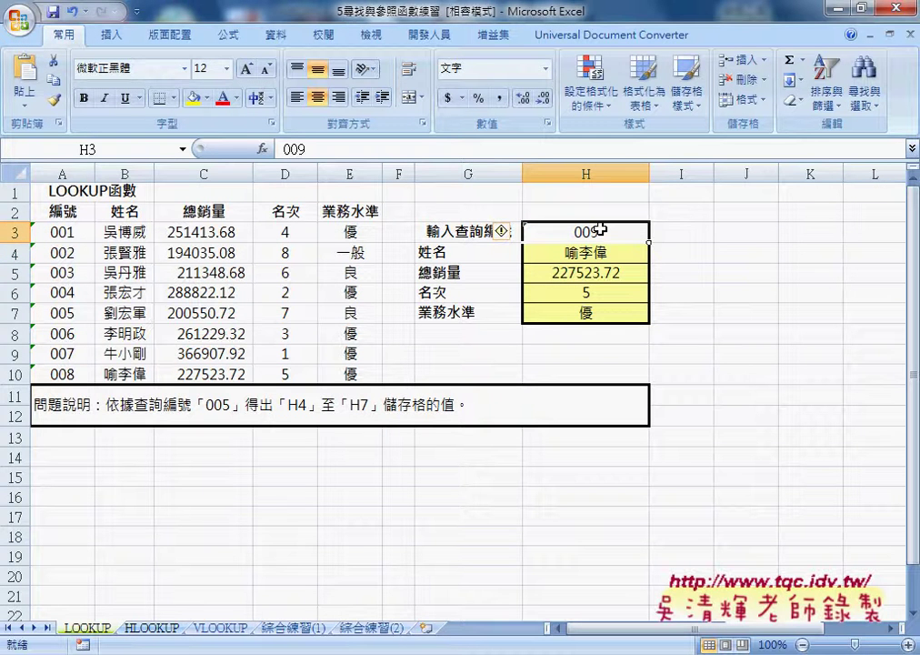
{"action": "left_click_drag", "start_coordinate": [60, 211], "coordinate": [60, 380]}
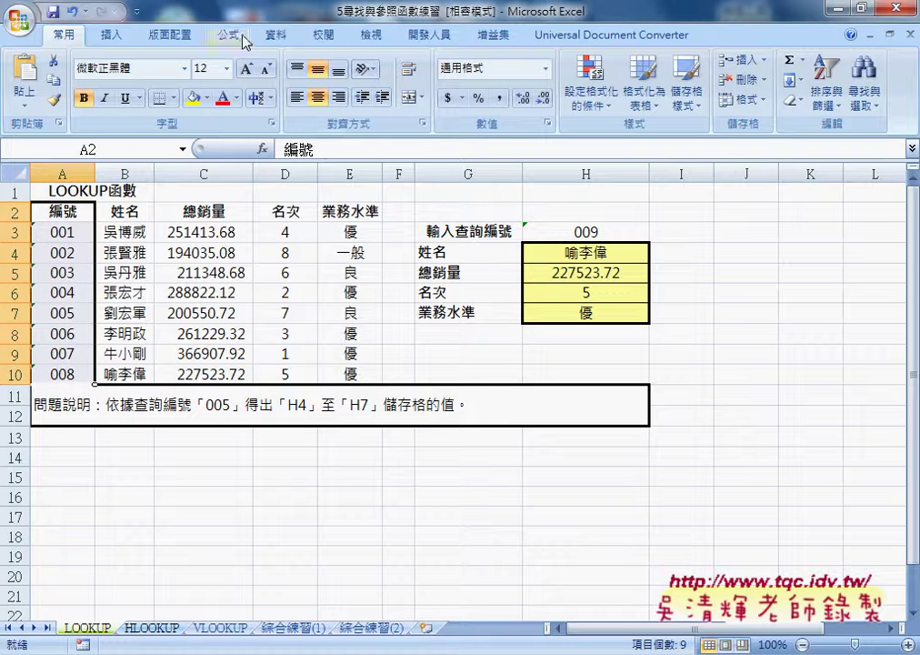
{"action": "left_click", "coordinate": [275, 36]}
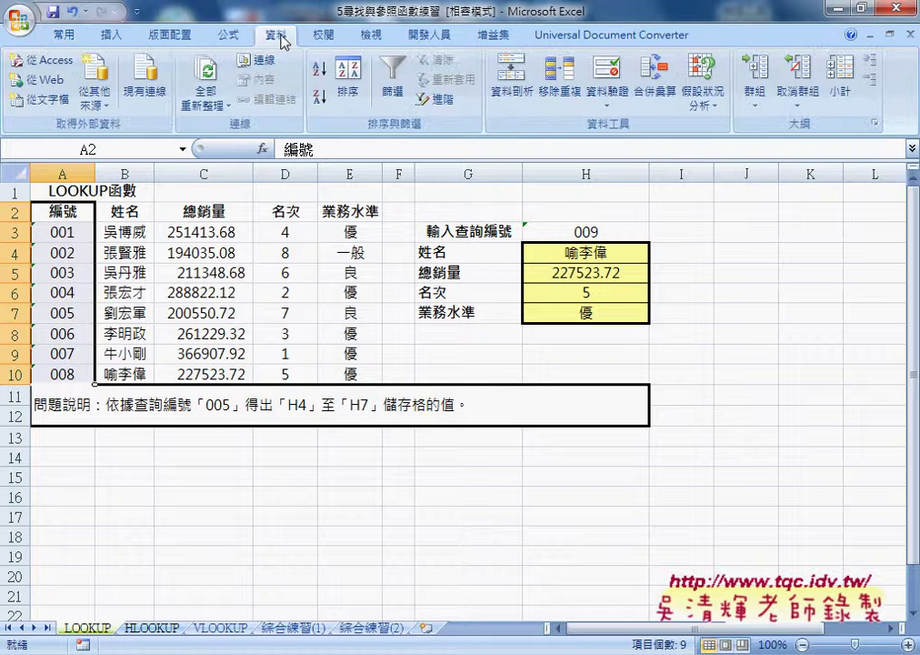
{"action": "left_click", "coordinate": [228, 36]}
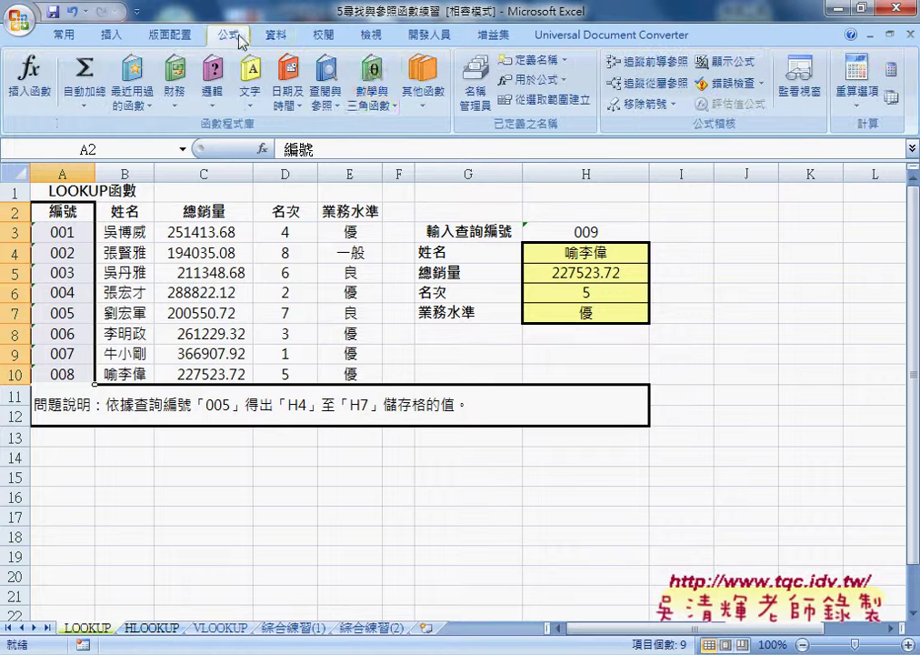
{"action": "left_click", "coordinate": [548, 101]}
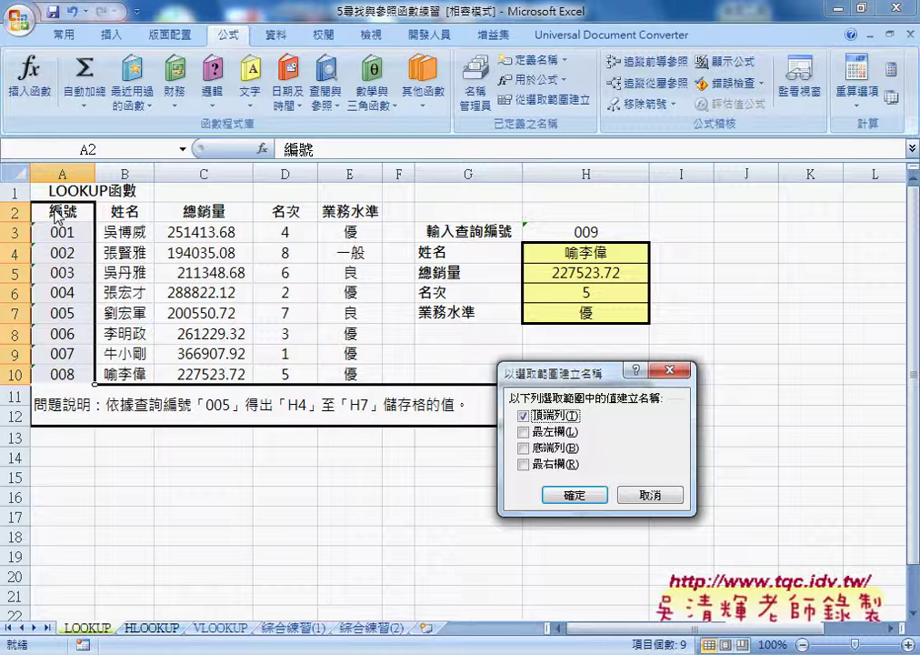
Step: Mark the feature, header and ID values in red, then create the name from the top row
{"action": "left_click_drag", "start_coordinate": [591, 109], "coordinate": [530, 110]}
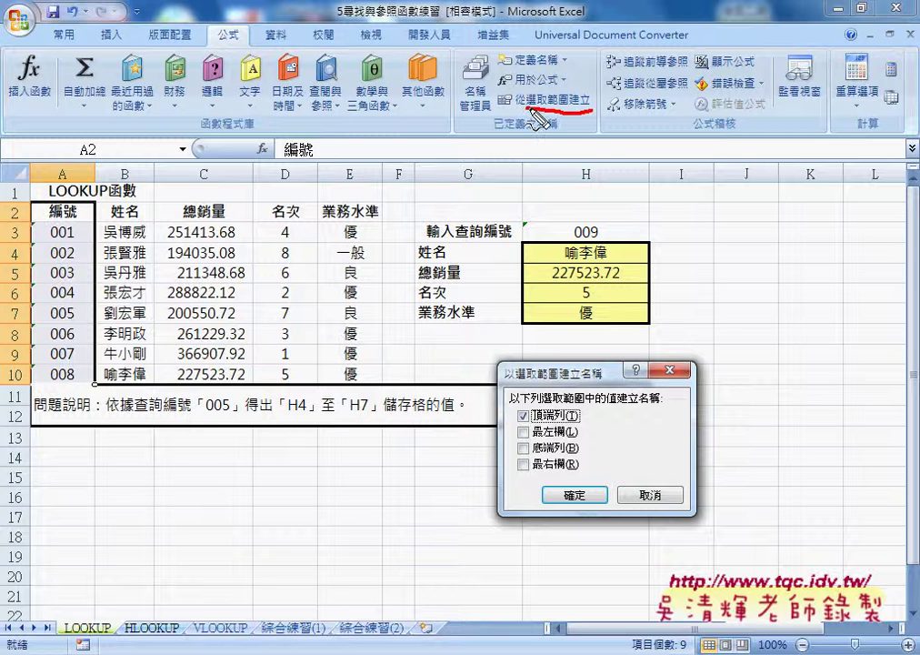
{"action": "left_click_drag", "start_coordinate": [589, 87], "coordinate": [593, 101]}
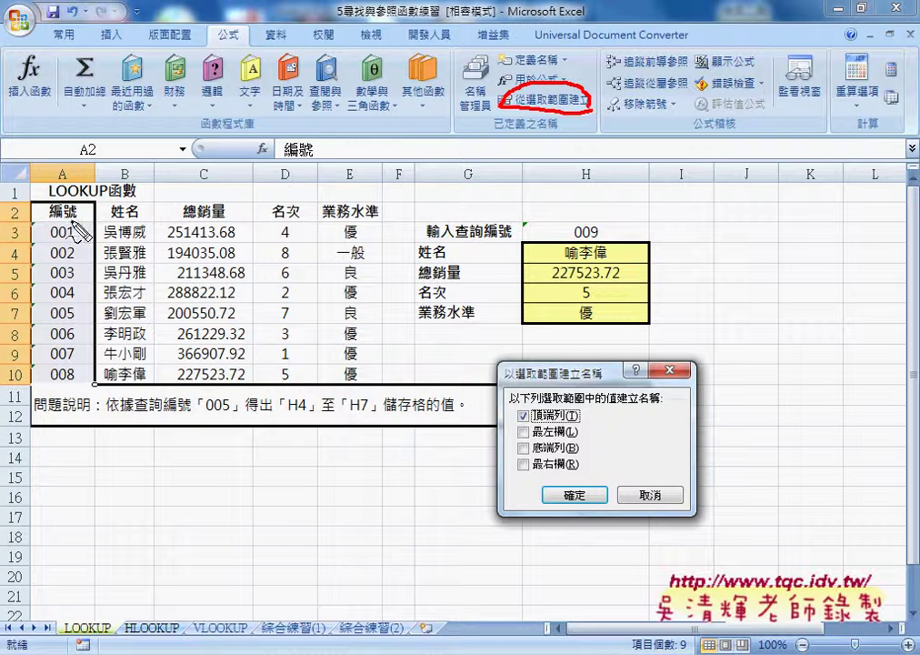
{"action": "mouse_move", "coordinate": [80, 230]}
{"action": "left_mouse_down"}
{"action": "mouse_move", "coordinate": [32, 218]}
{"action": "mouse_move", "coordinate": [87, 205]}
{"action": "left_mouse_up"}
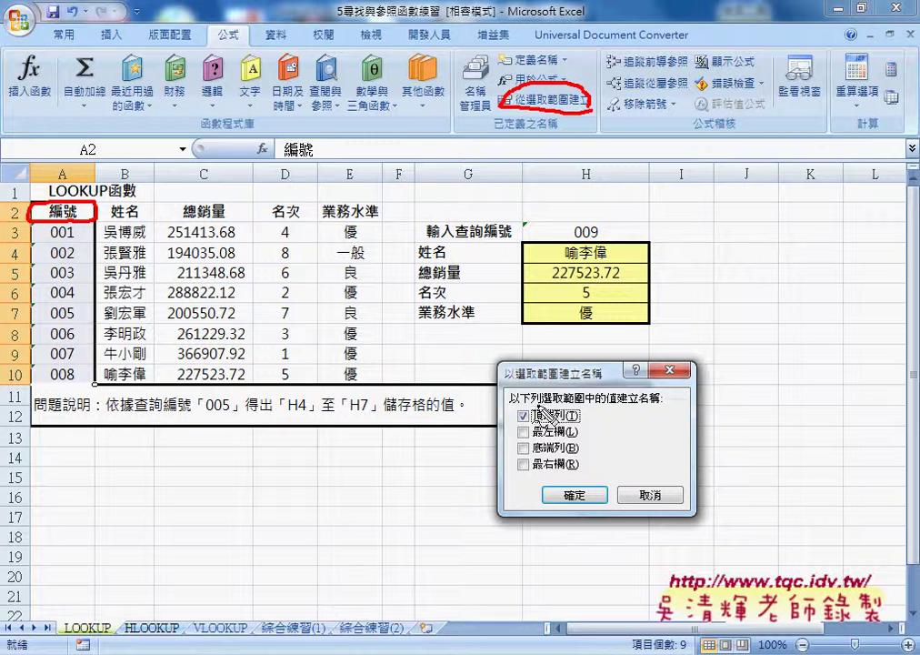
{"action": "mouse_move", "coordinate": [582, 418]}
{"action": "left_mouse_down"}
{"action": "mouse_move", "coordinate": [503, 423]}
{"action": "mouse_move", "coordinate": [498, 401]}
{"action": "mouse_move", "coordinate": [98, 194]}
{"action": "mouse_move", "coordinate": [137, 211]}
{"action": "mouse_move", "coordinate": [455, 100]}
{"action": "mouse_move", "coordinate": [446, 113]}
{"action": "left_mouse_up"}
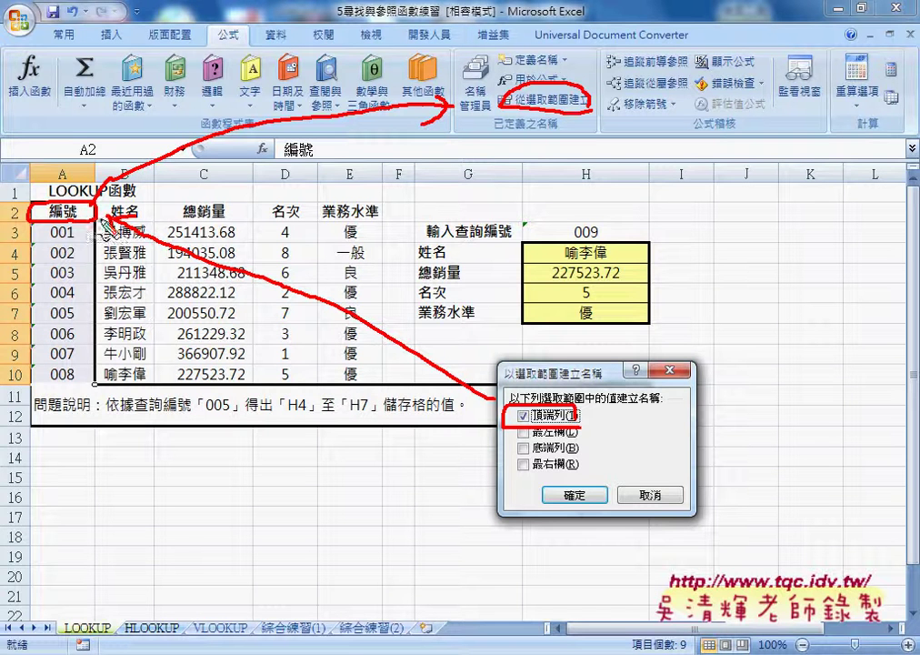
{"action": "left_click_drag", "start_coordinate": [89, 182], "coordinate": [41, 255]}
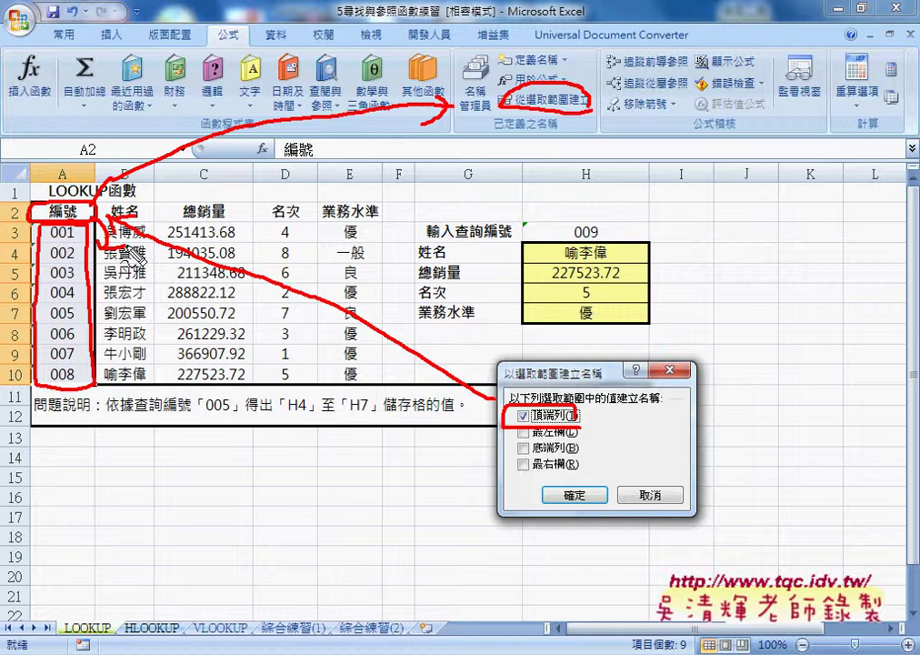
{"action": "key", "text": "e"}
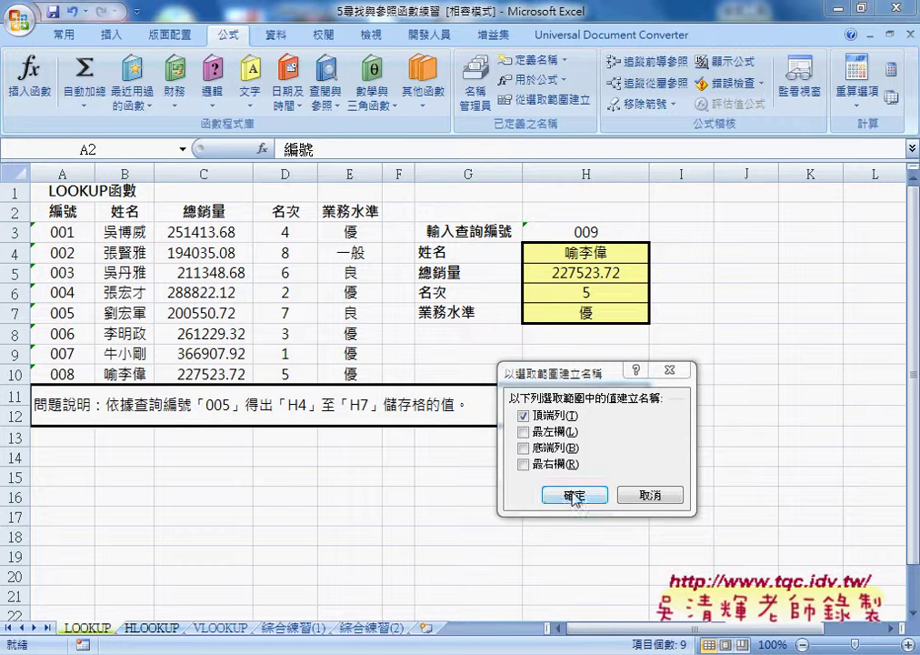
{"action": "left_click", "coordinate": [574, 495]}
{"action": "left_click", "coordinate": [476, 89]}
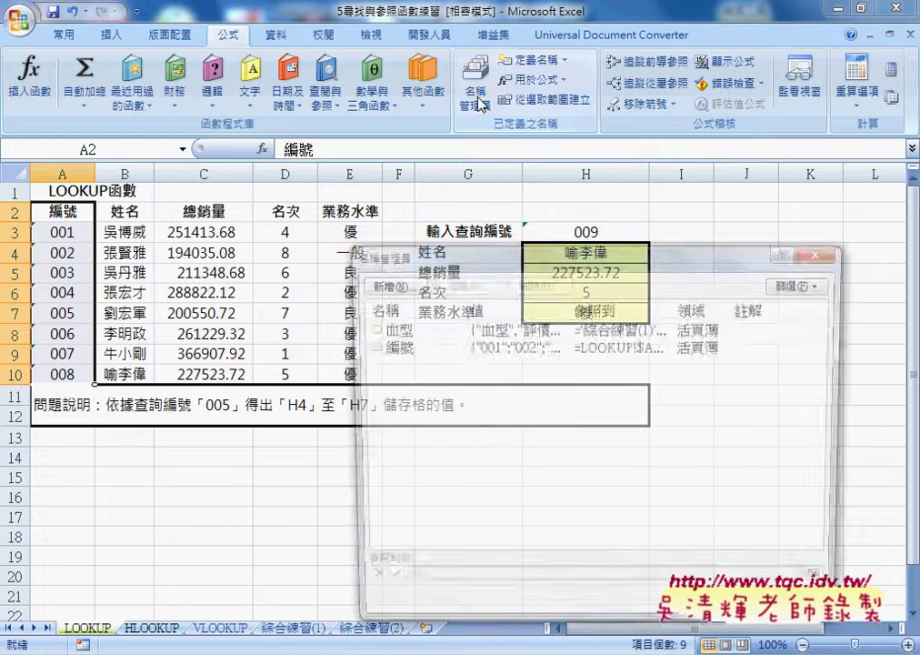
{"action": "left_click", "coordinate": [393, 347]}
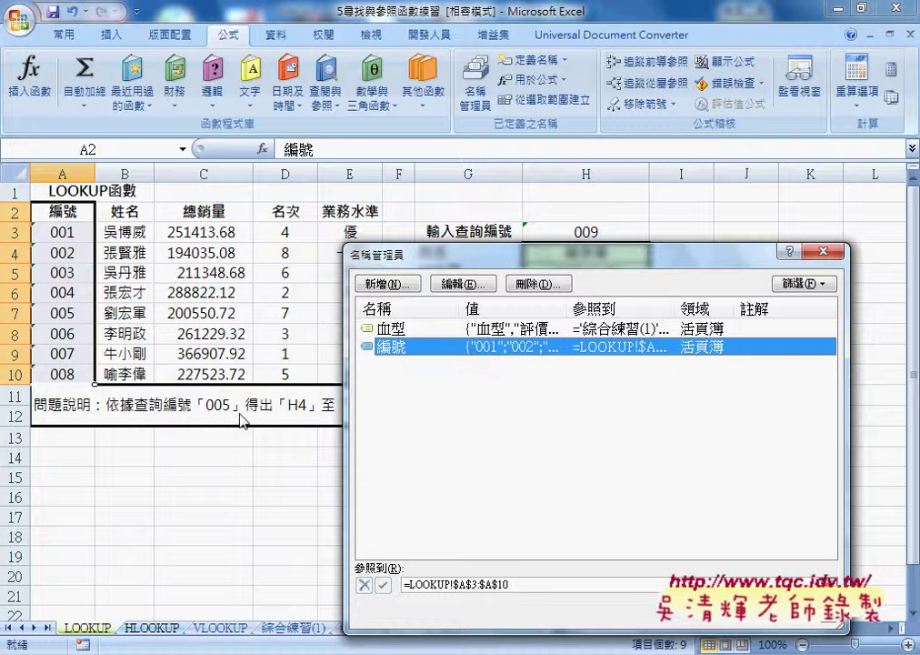
{"action": "left_click", "coordinate": [799, 626]}
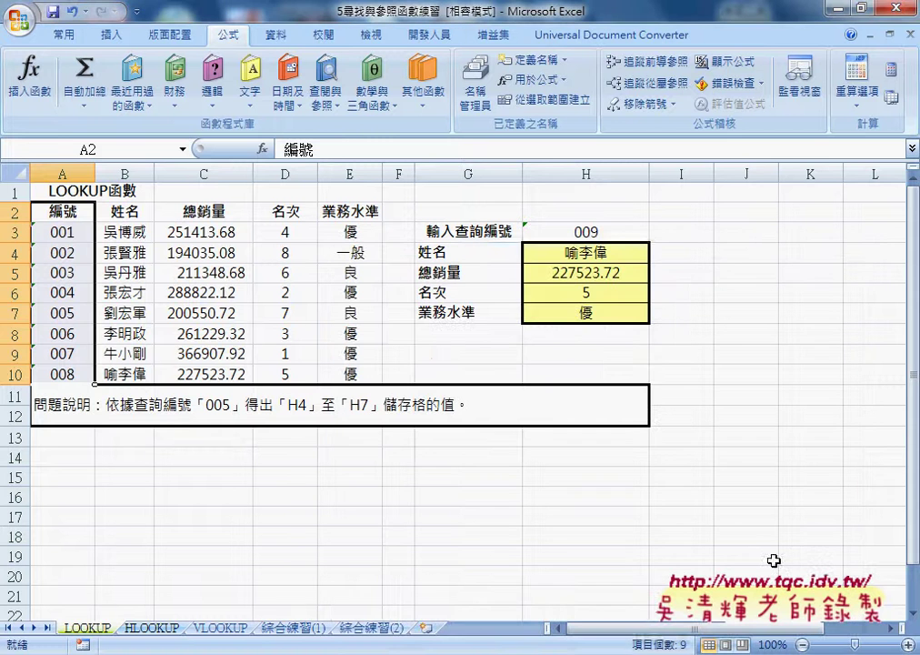
Step: Select lookup cell H3 and bring up the Data tab tools, circling Data Validation in red
{"action": "left_click", "coordinate": [641, 234]}
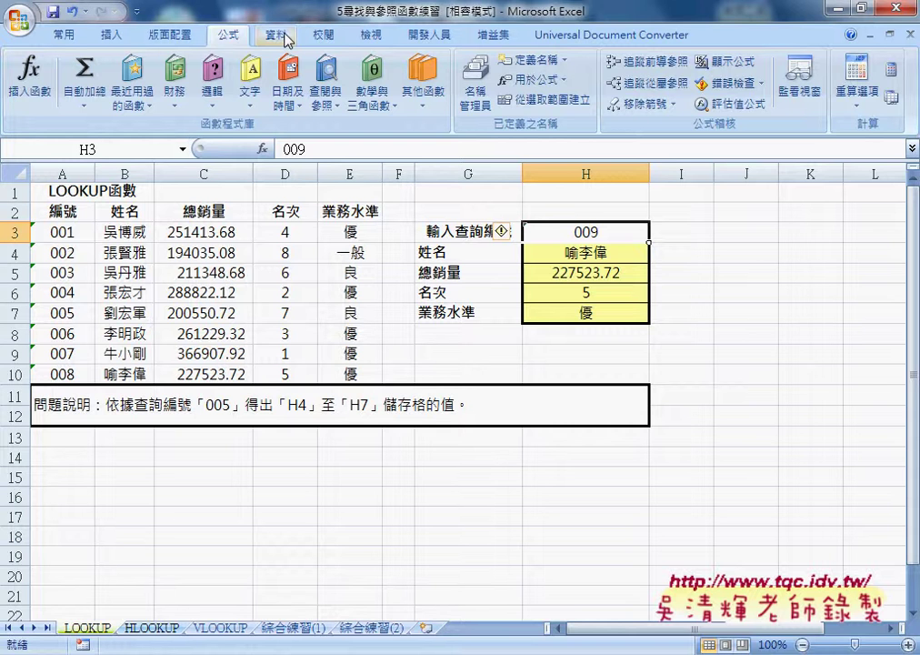
{"action": "left_click", "coordinate": [287, 40]}
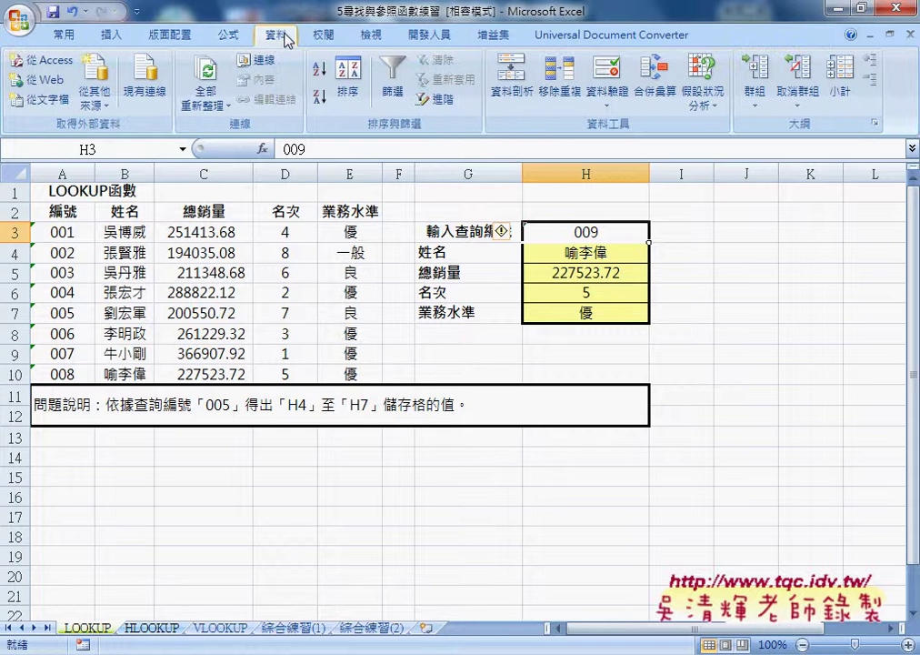
{"action": "left_click", "coordinate": [609, 75]}
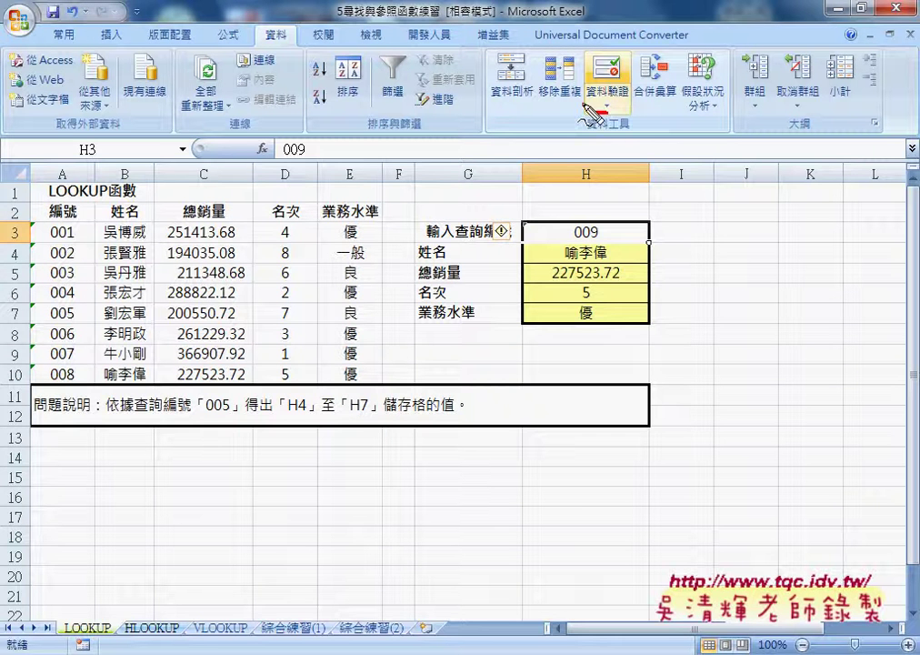
{"action": "left_click_drag", "start_coordinate": [289, 28], "coordinate": [573, 91]}
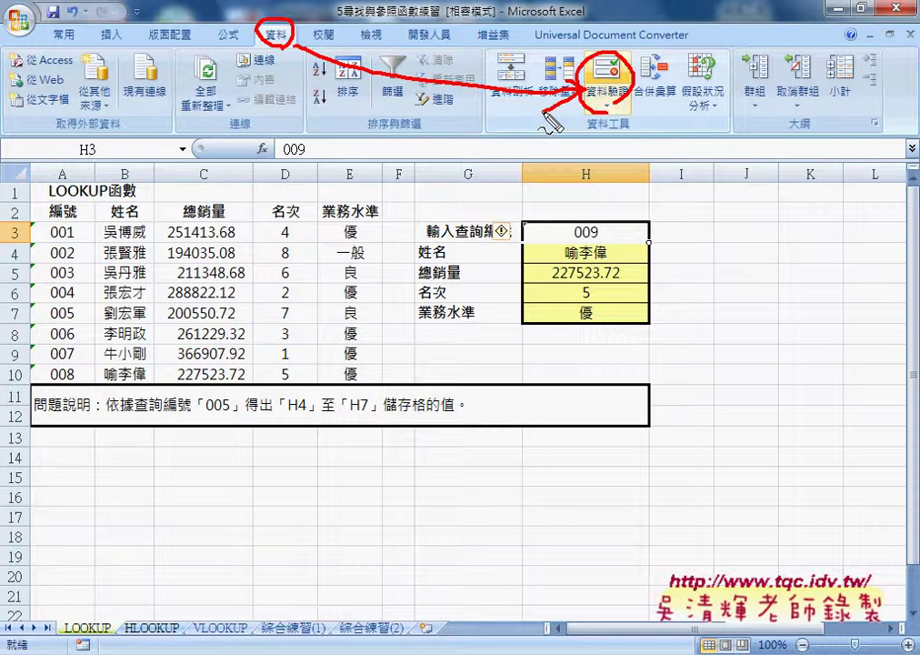
{"action": "key", "text": "Escape"}
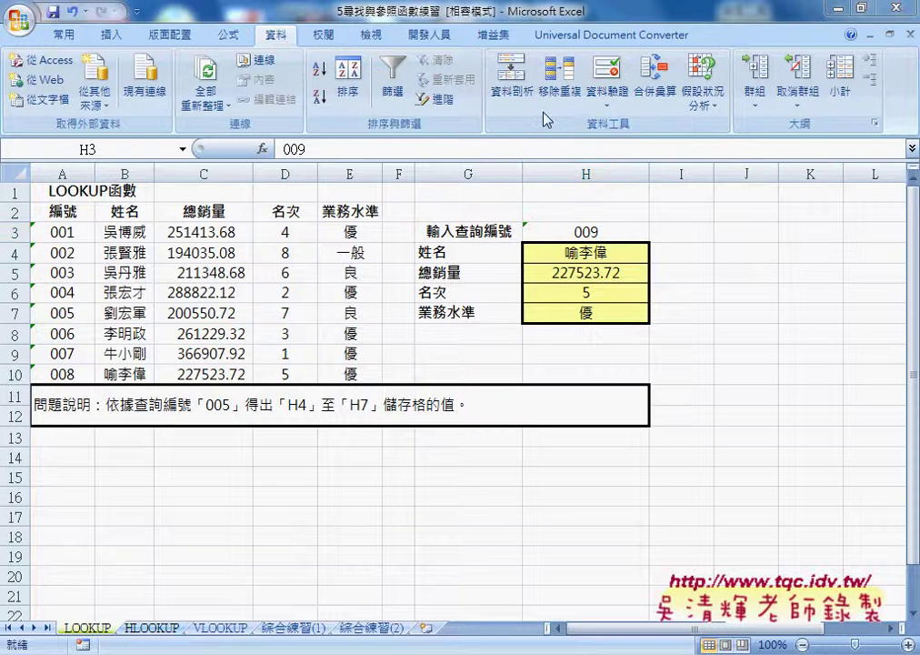
Step: Set H3's data validation to allow 清單 (List) and bring up the defined names with F3
{"action": "left_click", "coordinate": [605, 73]}
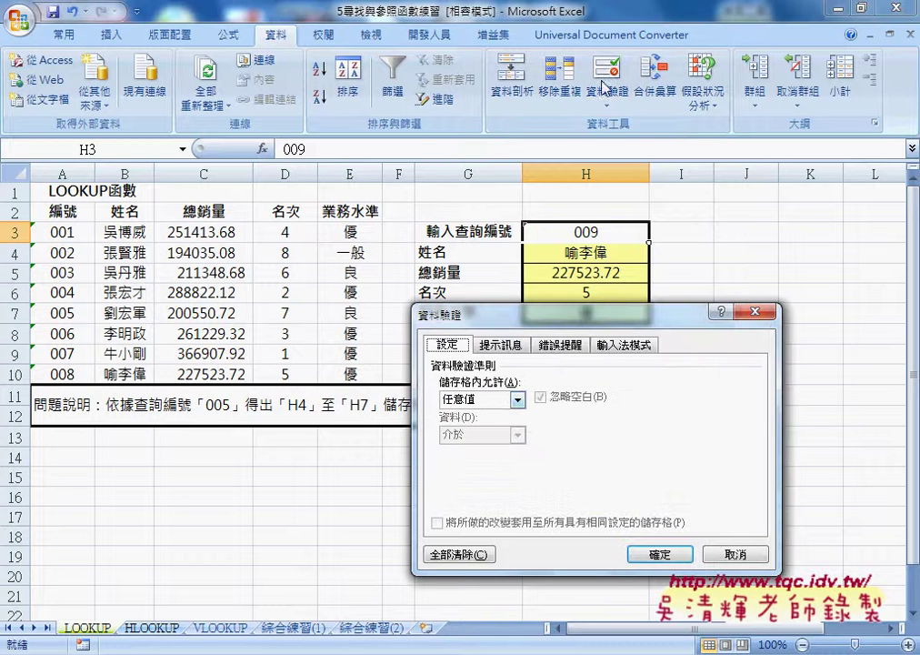
{"action": "left_click", "coordinate": [517, 400]}
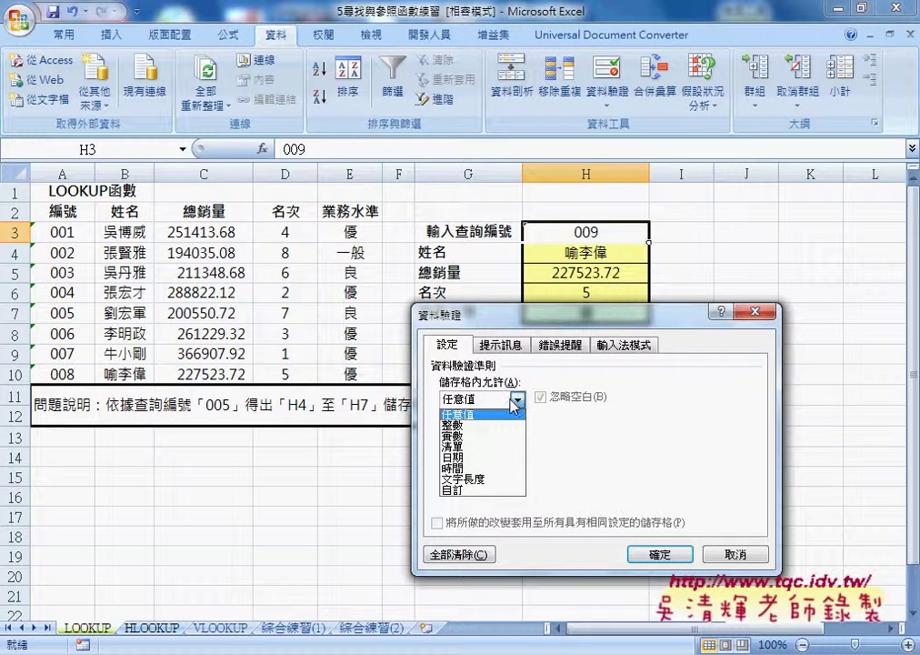
{"action": "left_click", "coordinate": [489, 447]}
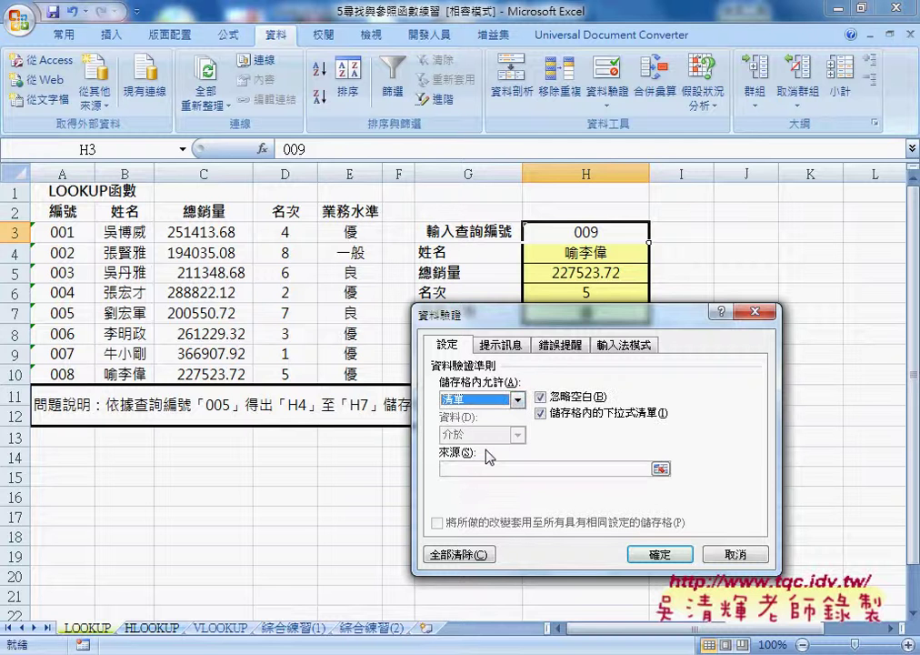
{"action": "left_click", "coordinate": [470, 468]}
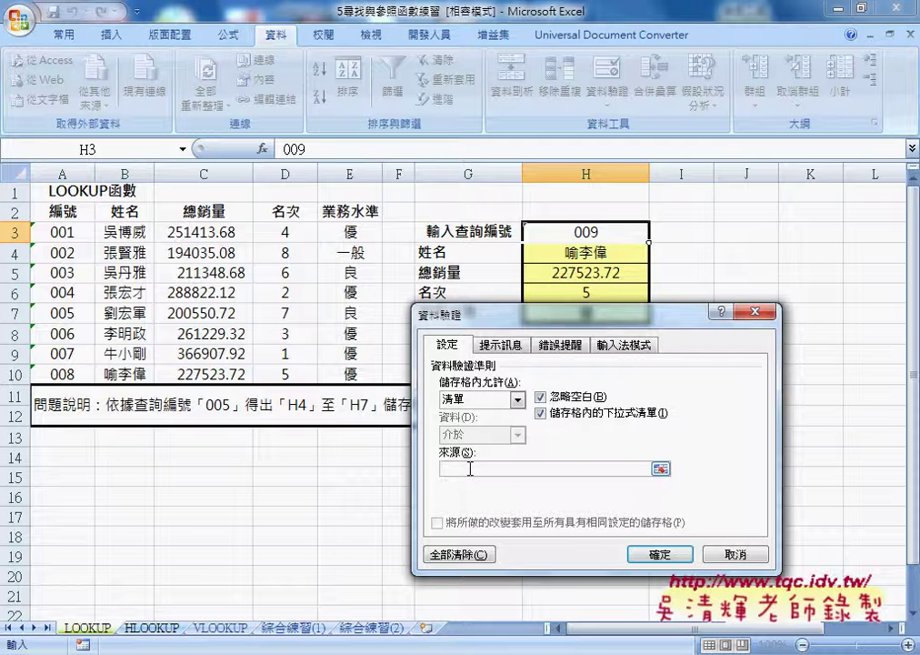
{"action": "key", "text": "F3"}
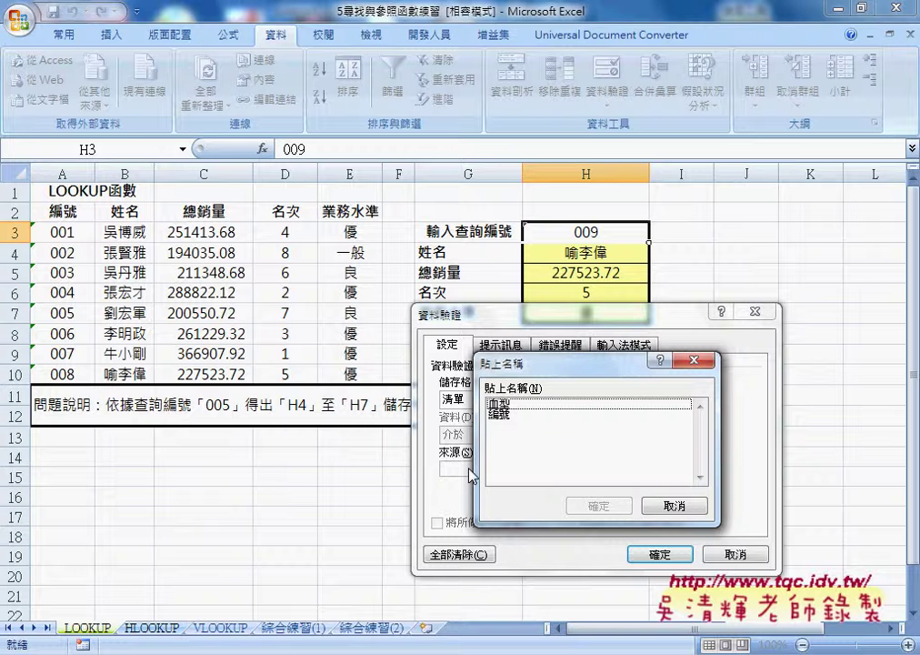
Step: Insert 編號 as the list source so it reads =編號, annotating the F3 shortcut in red
{"action": "left_click", "coordinate": [506, 416]}
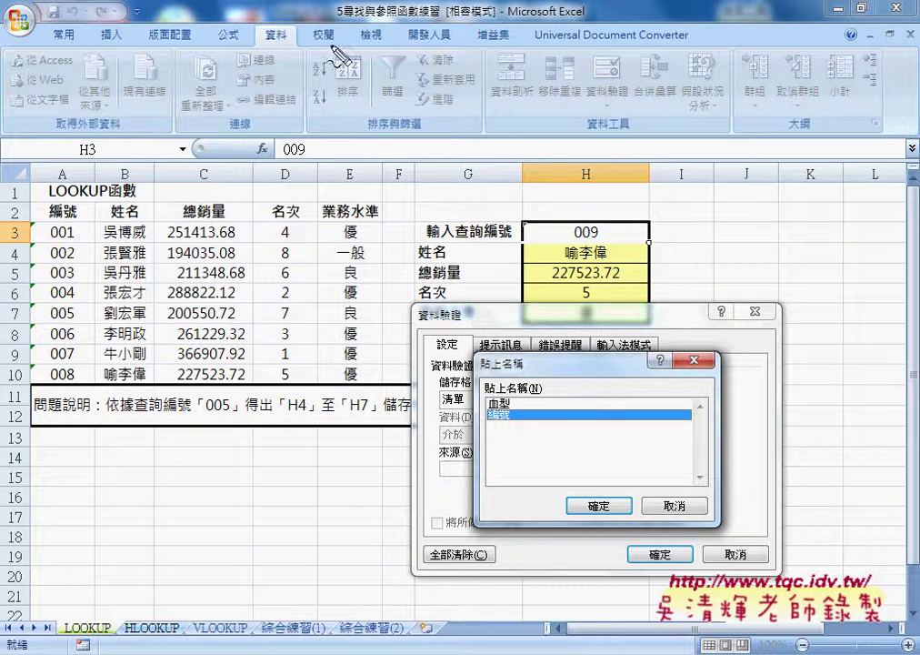
{"action": "left_click_drag", "start_coordinate": [232, 25], "coordinate": [240, 47]}
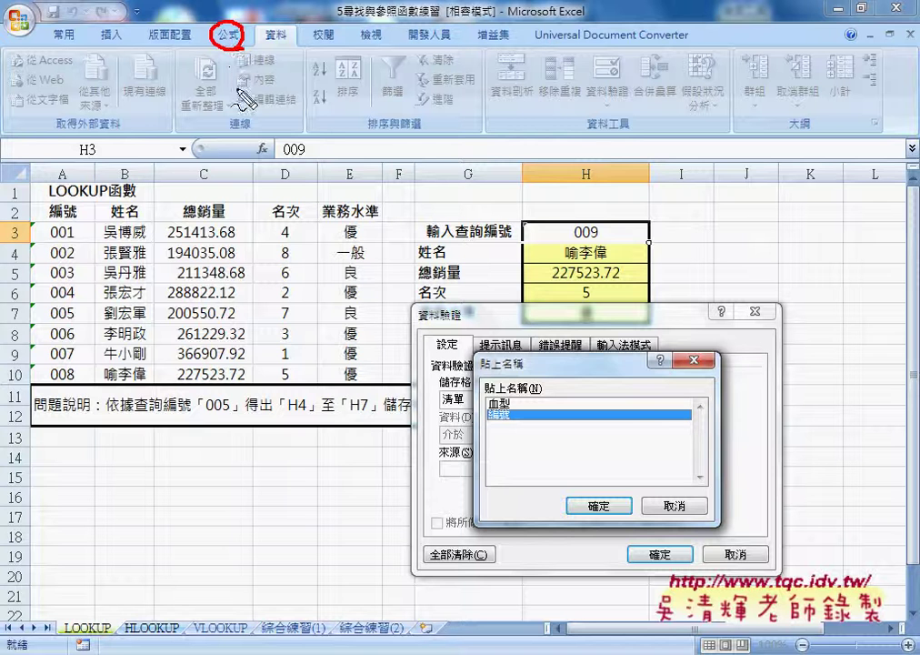
{"action": "mouse_move", "coordinate": [241, 58]}
{"action": "left_mouse_down"}
{"action": "mouse_move", "coordinate": [460, 342]}
{"action": "mouse_move", "coordinate": [516, 324]}
{"action": "mouse_move", "coordinate": [512, 362]}
{"action": "left_mouse_up"}
{"action": "left_click_drag", "start_coordinate": [498, 318], "coordinate": [482, 329]}
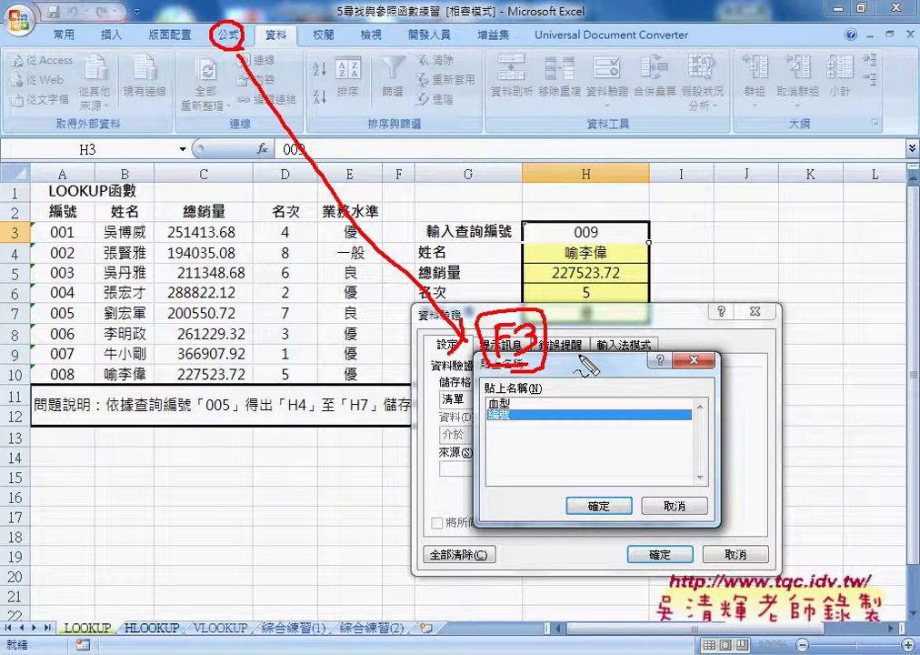
{"action": "key", "text": "Escape"}
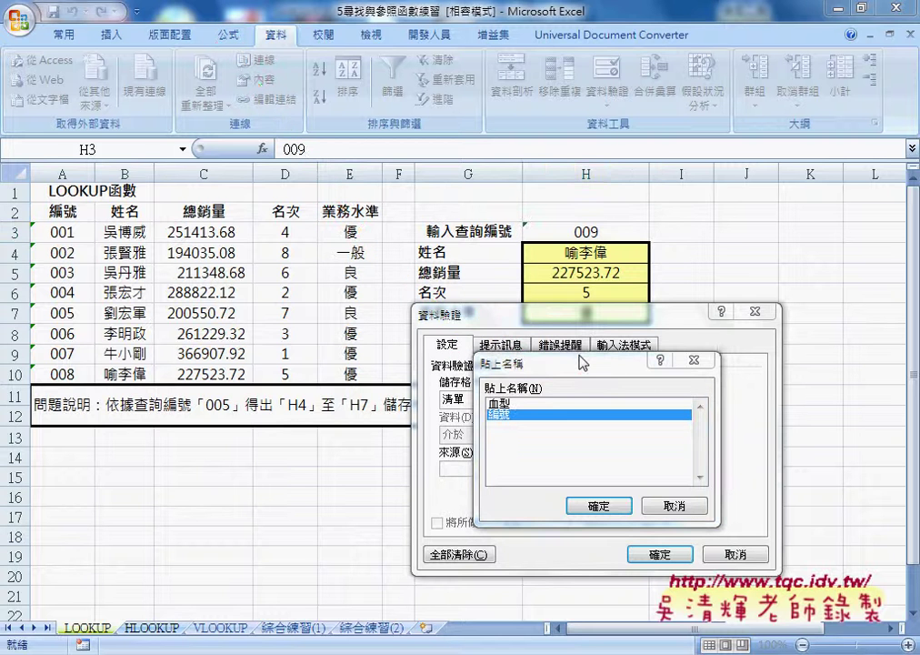
{"action": "left_click", "coordinate": [607, 504]}
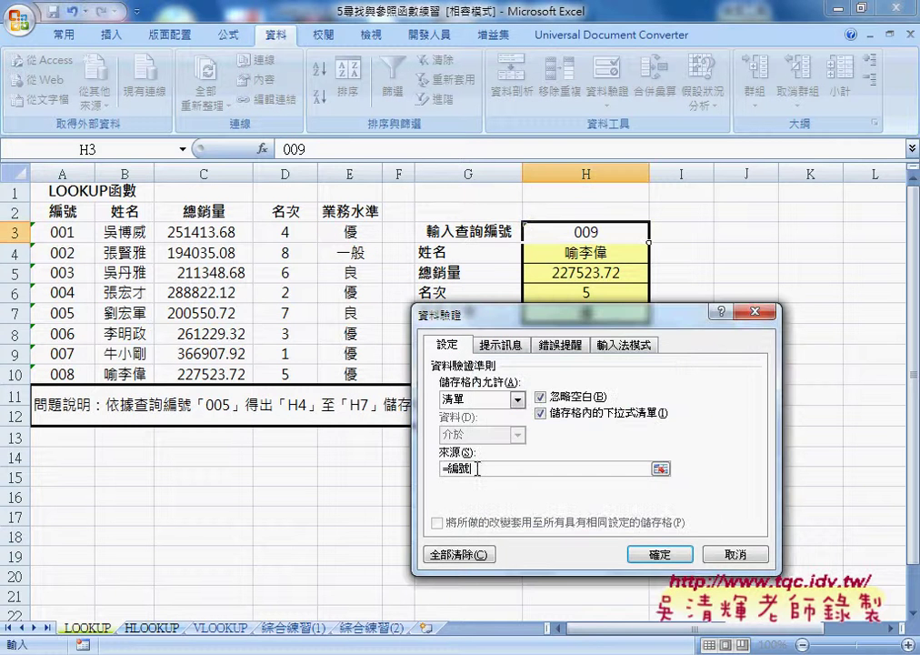
Step: Confirm the list rule, then test H3's dropdown with 001, 002, 003 and finally 005
{"action": "left_click", "coordinate": [666, 554]}
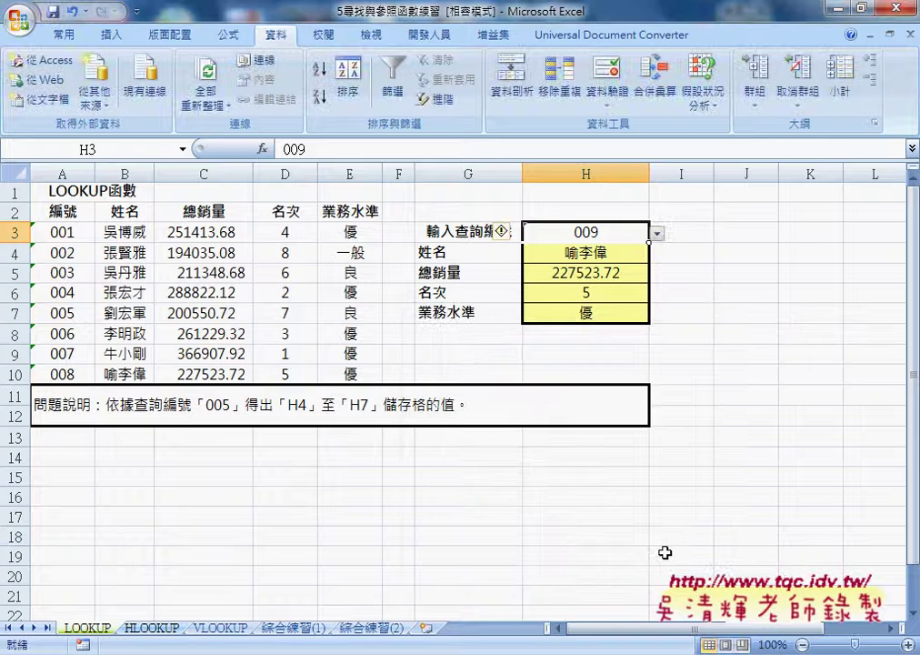
{"action": "left_click", "coordinate": [657, 234]}
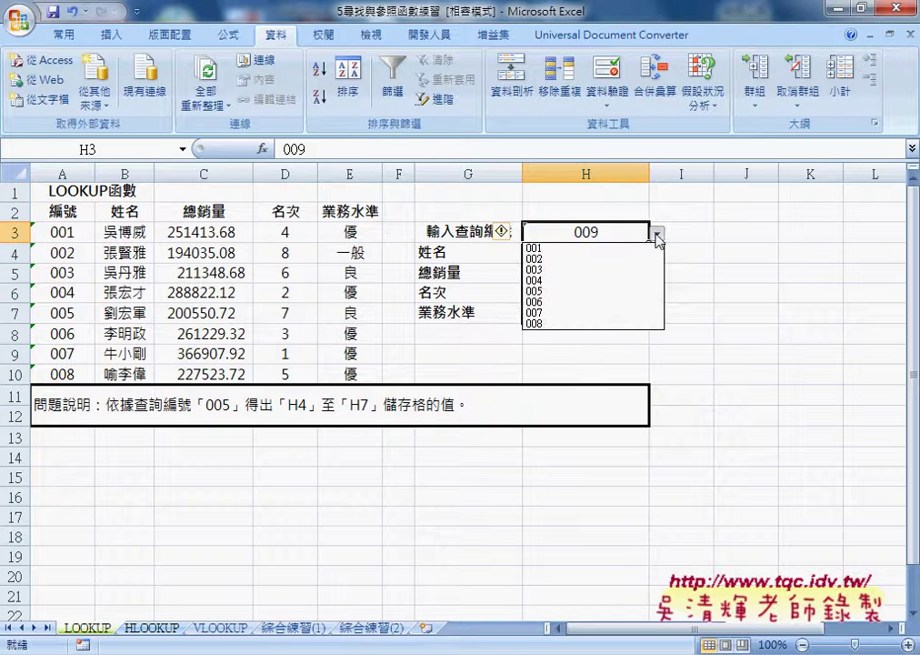
{"action": "left_click", "coordinate": [654, 248]}
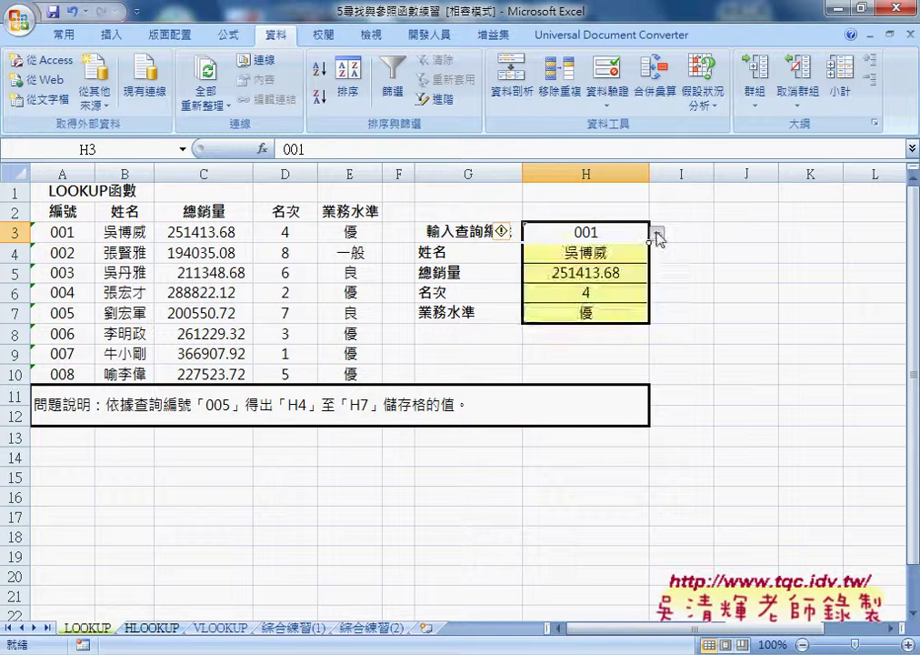
{"action": "left_click", "coordinate": [657, 233]}
{"action": "left_click", "coordinate": [643, 258]}
{"action": "left_click", "coordinate": [657, 235]}
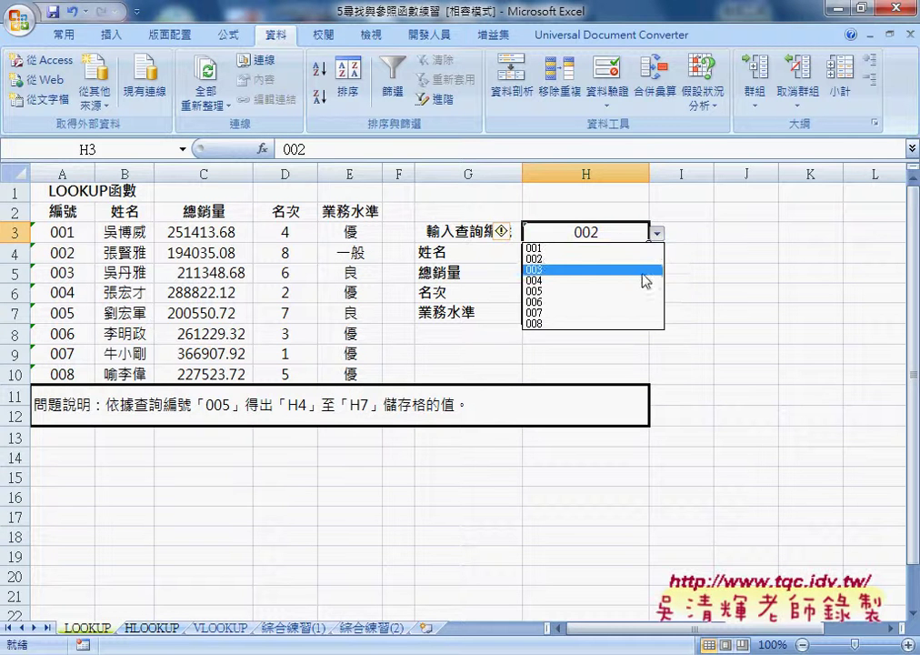
{"action": "left_click", "coordinate": [647, 270]}
{"action": "left_click", "coordinate": [656, 235]}
{"action": "left_click", "coordinate": [641, 291]}
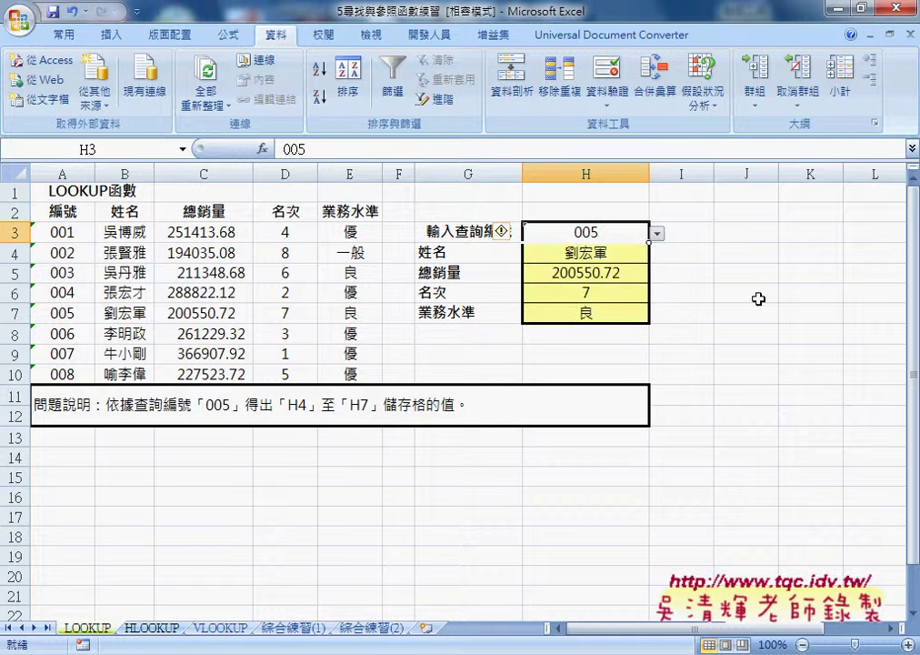
Step: Copy the lookup form G3:H7 on the LOOKUP sheet
{"action": "left_click_drag", "start_coordinate": [448, 227], "coordinate": [554, 312]}
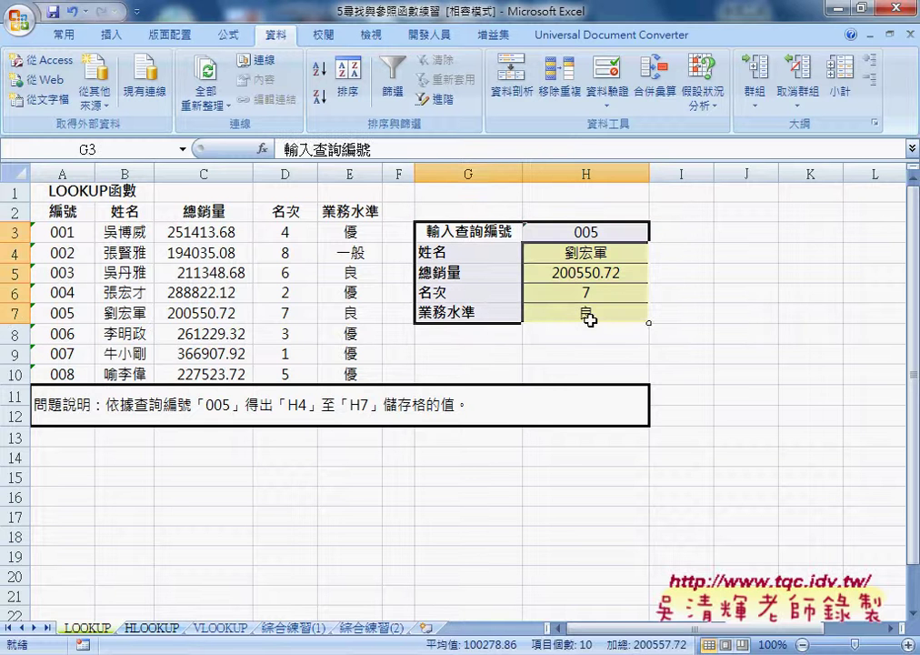
{"action": "right_click", "coordinate": [605, 287]}
{"action": "left_click", "coordinate": [789, 318]}
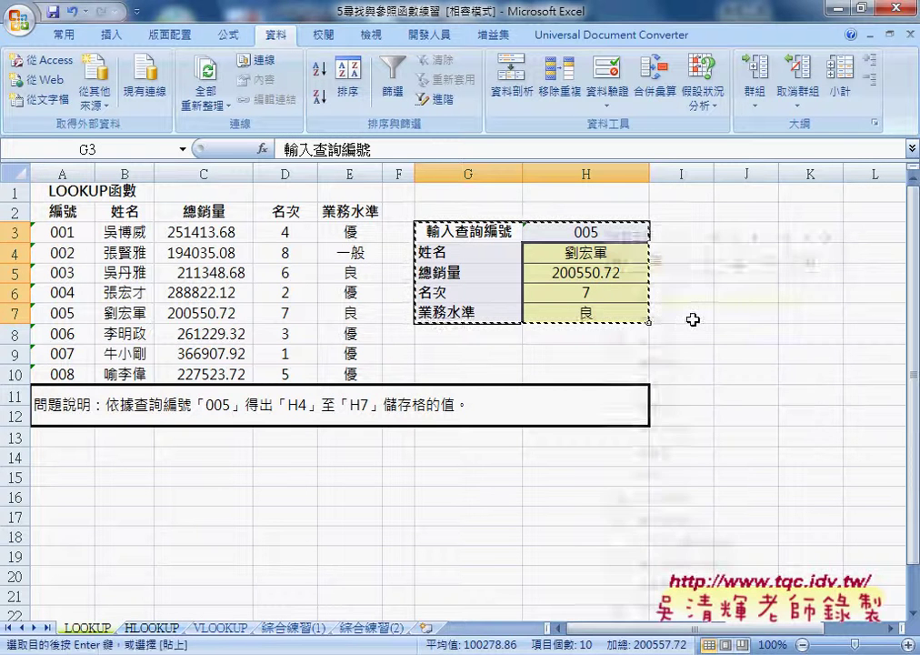
Step: Add a new worksheet, move it to the front and rename it 查詢介面
{"action": "left_click", "coordinate": [426, 627]}
{"action": "left_click_drag", "start_coordinate": [426, 628], "coordinate": [71, 630]}
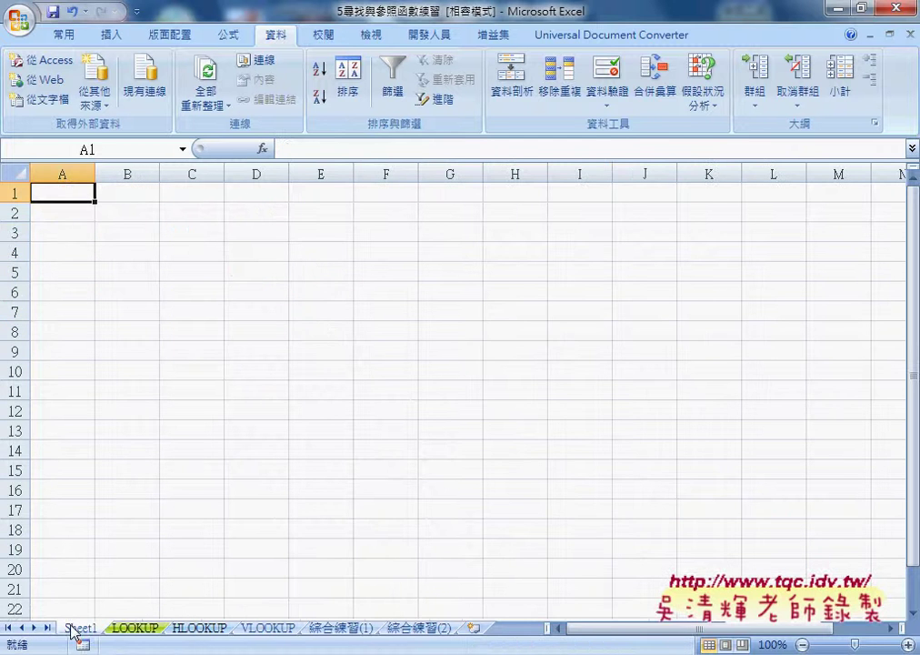
{"action": "double_click", "coordinate": [80, 627]}
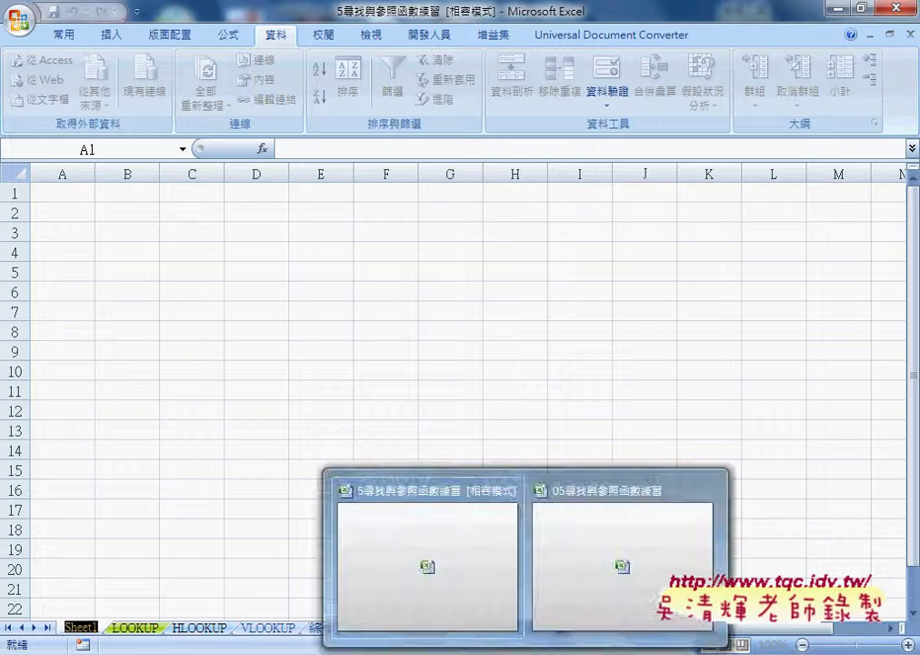
{"action": "type", "text": "ㄔ"}
{"action": "type", "text": "查"}
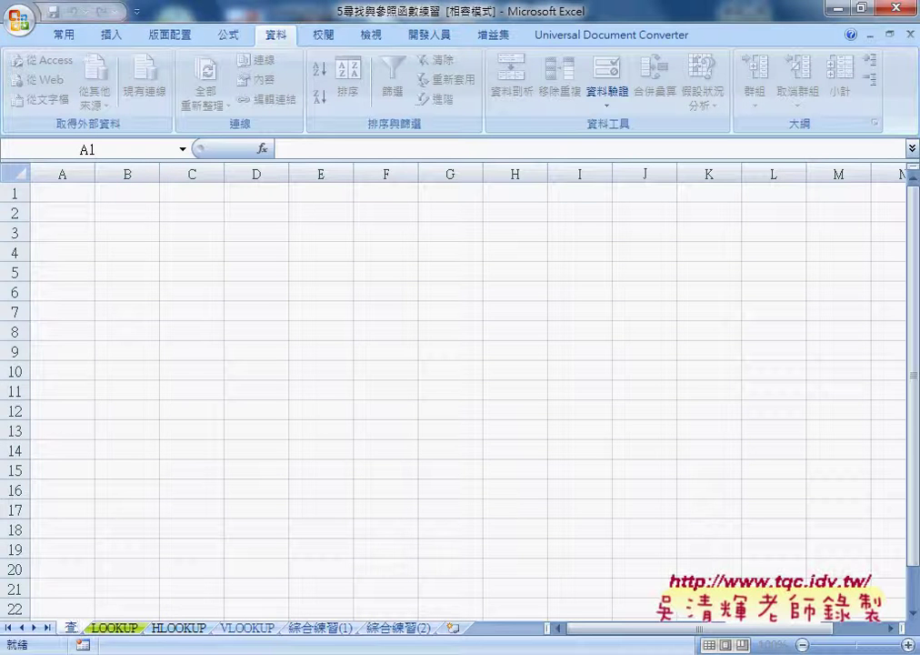
{"action": "type", "text": "ㄐ"}
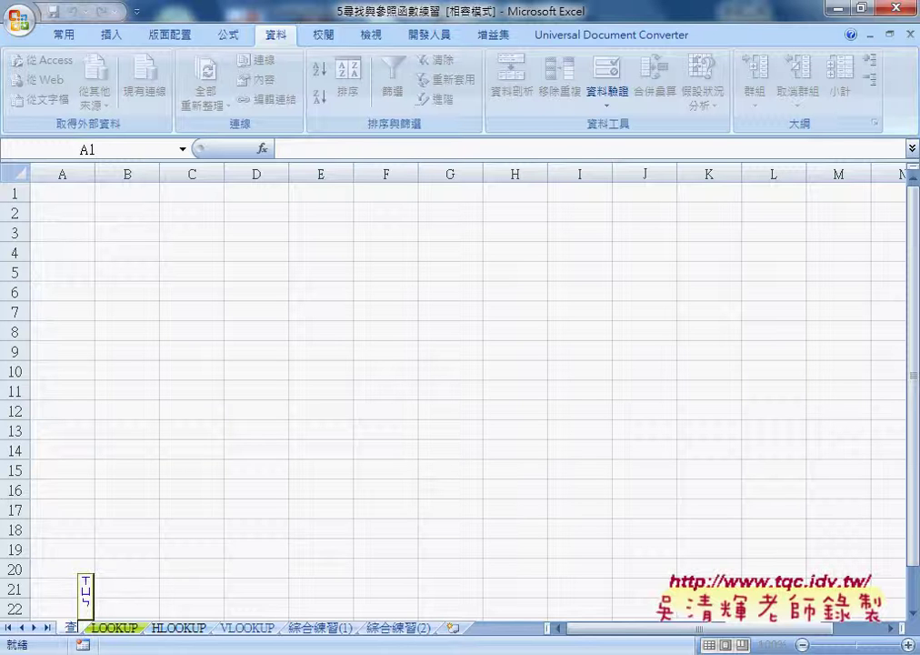
{"action": "type", "text": "詢ㄐ"}
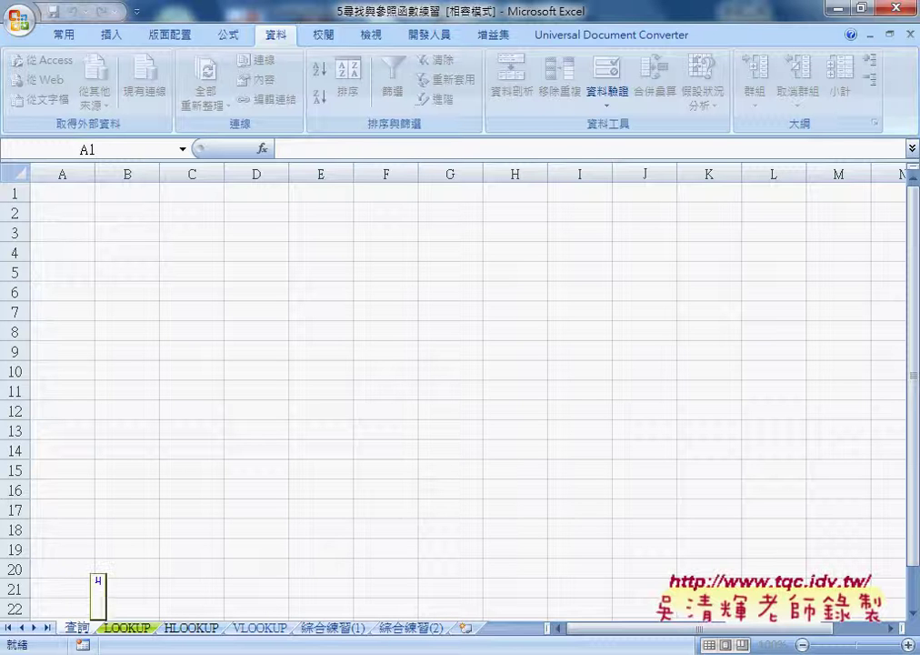
{"action": "type", "text": "界ㄇ"}
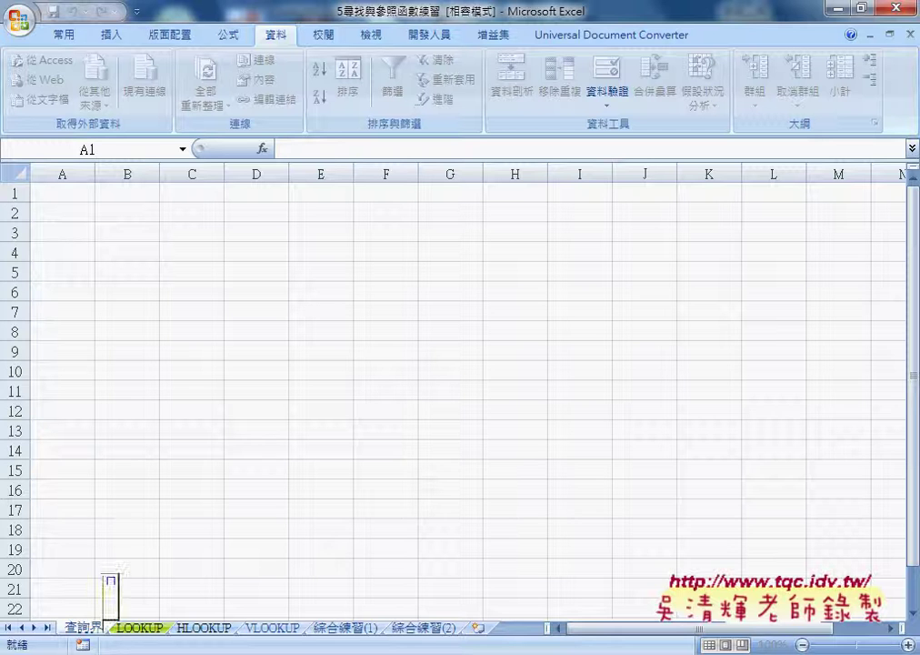
{"action": "type", "text": "面"}
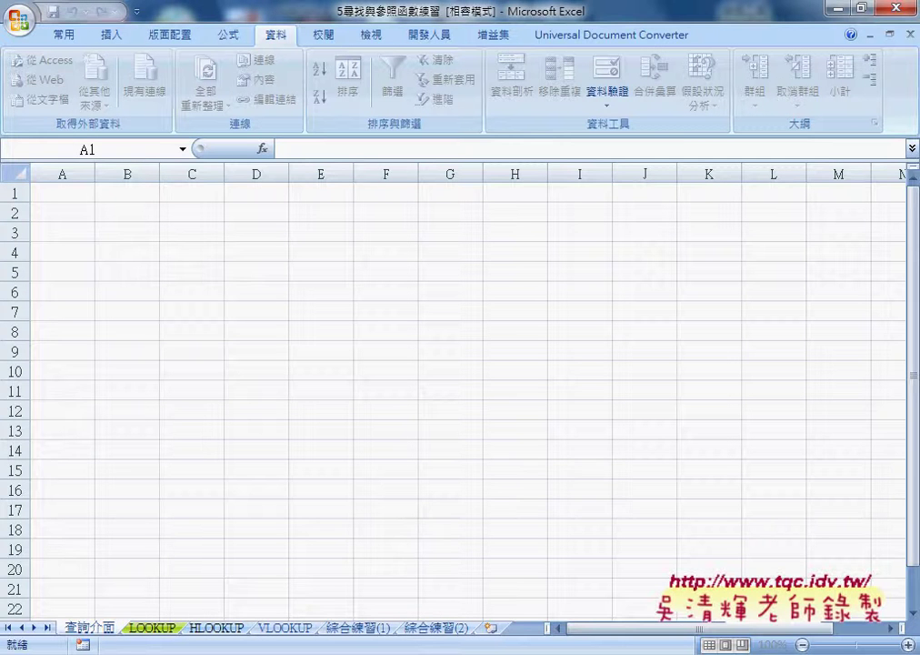
Step: Move the lookup form from LOOKUP G3:H7 to B2 on 查詢介面 and widen columns B and C
{"action": "left_click", "coordinate": [128, 212]}
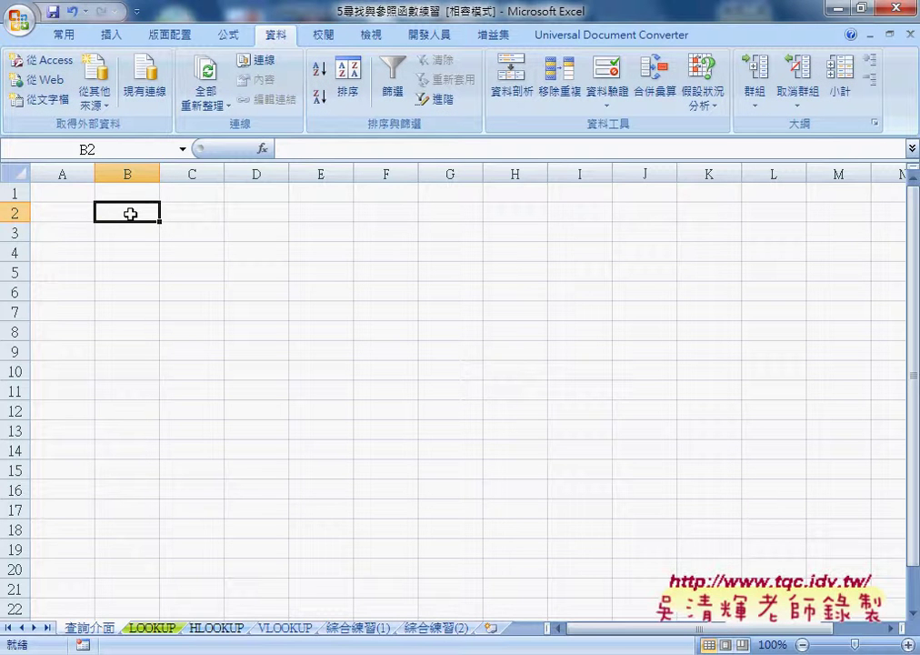
{"action": "left_click", "coordinate": [148, 628]}
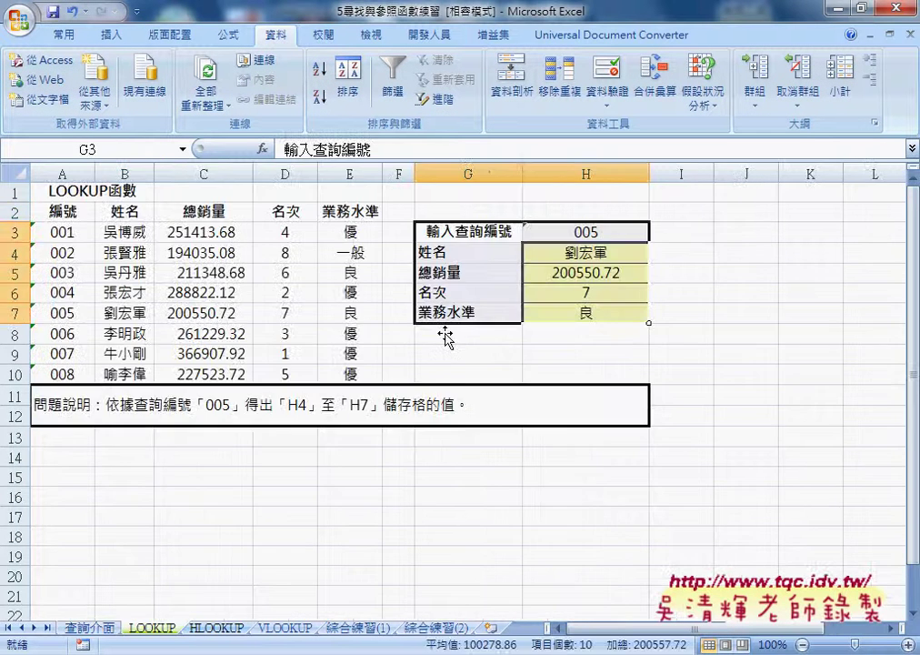
{"action": "left_click_drag", "start_coordinate": [448, 231], "coordinate": [600, 324]}
{"action": "key", "text": "ctrl+c"}
{"action": "left_click", "coordinate": [89, 628]}
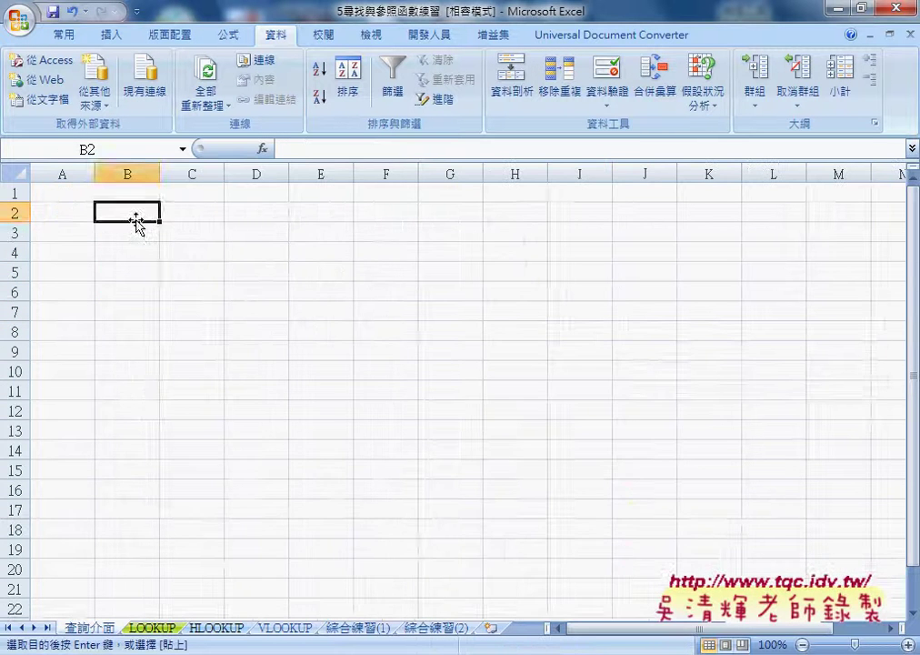
{"action": "key", "text": "Return"}
{"action": "left_click_drag", "start_coordinate": [223, 174], "coordinate": [302, 178]}
{"action": "double_click", "coordinate": [160, 174]}
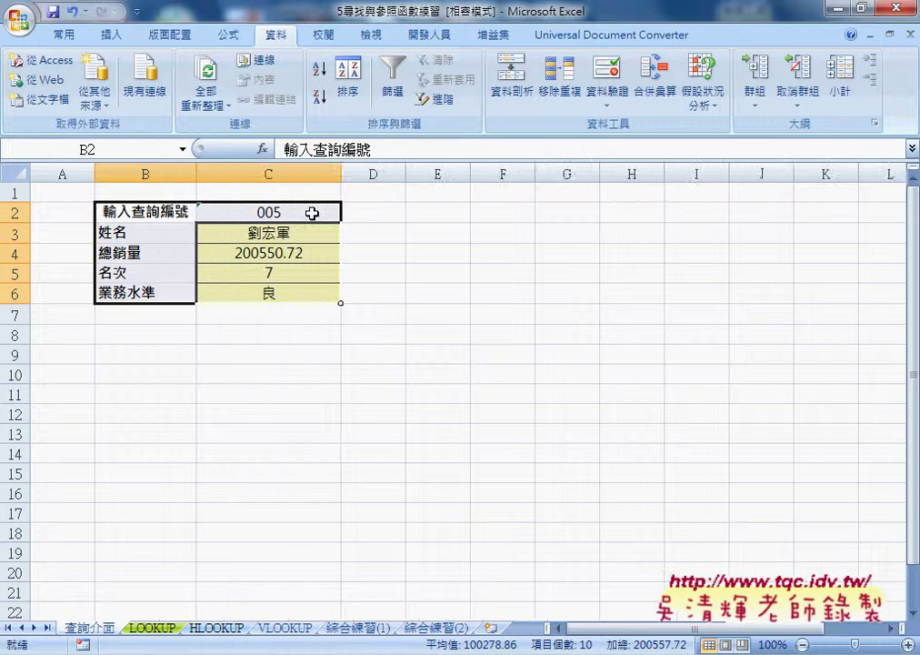
{"action": "left_click", "coordinate": [459, 235]}
Step: Test C2's dropdown with 002 and others, ending on 008 (227523.72, rank 5, 優)
{"action": "left_click", "coordinate": [310, 212]}
{"action": "left_click", "coordinate": [350, 213]}
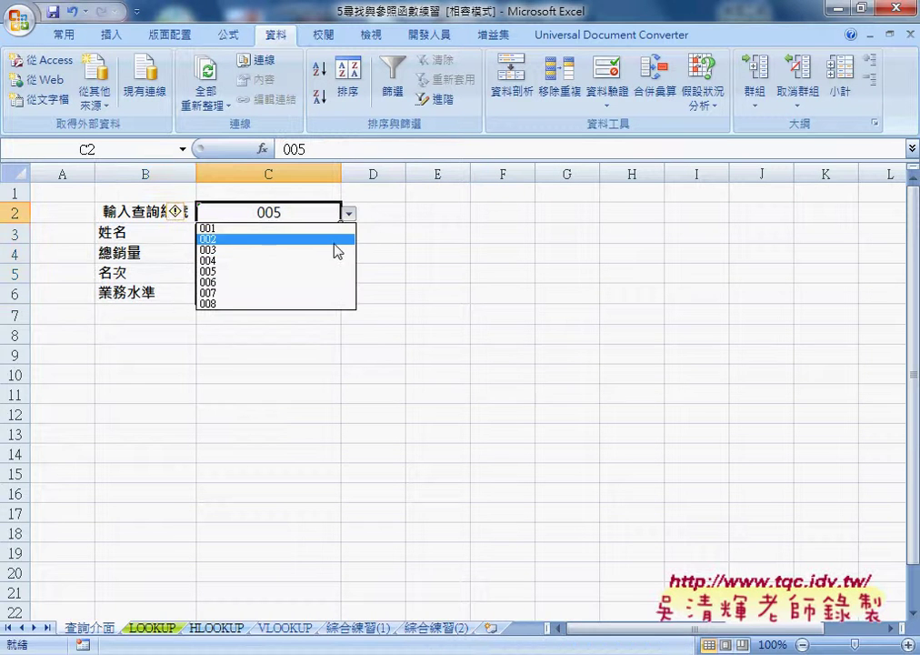
{"action": "left_click", "coordinate": [337, 238]}
{"action": "left_click", "coordinate": [350, 213]}
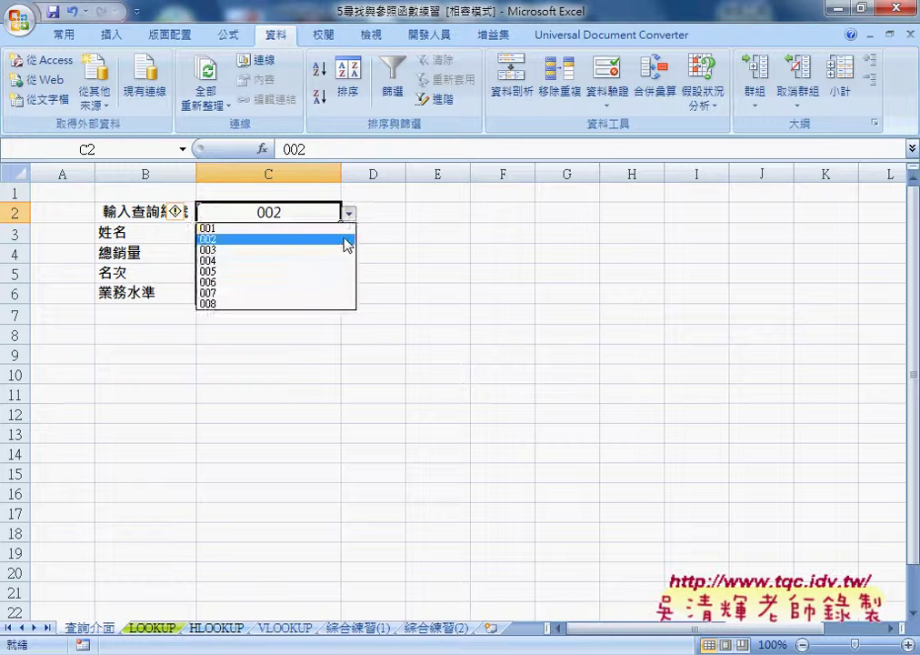
{"action": "left_click", "coordinate": [341, 228]}
{"action": "left_click", "coordinate": [350, 213]}
{"action": "left_click", "coordinate": [349, 213]}
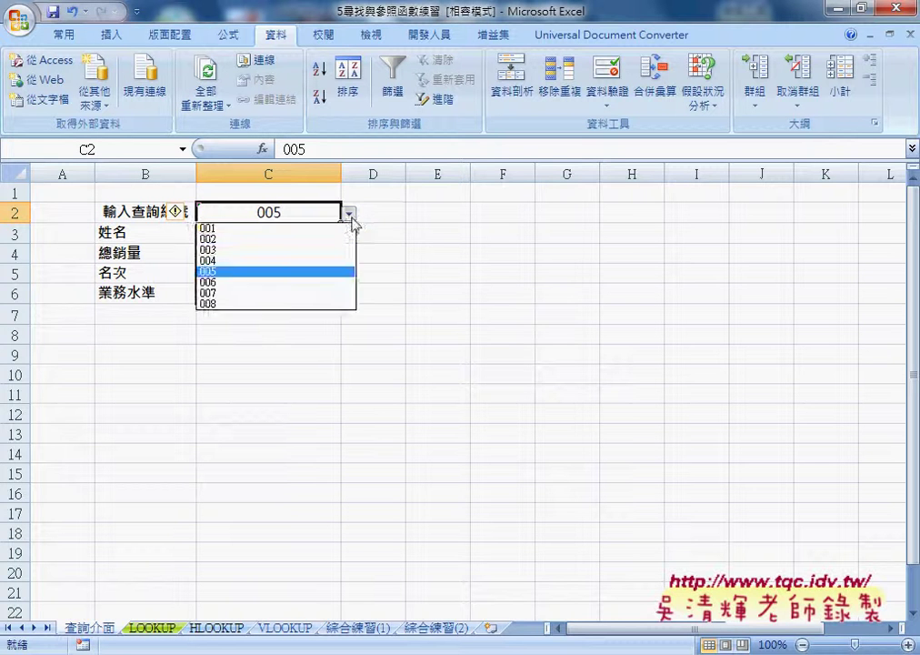
{"action": "left_click", "coordinate": [339, 308]}
{"action": "left_click_drag", "start_coordinate": [304, 238], "coordinate": [297, 294]}
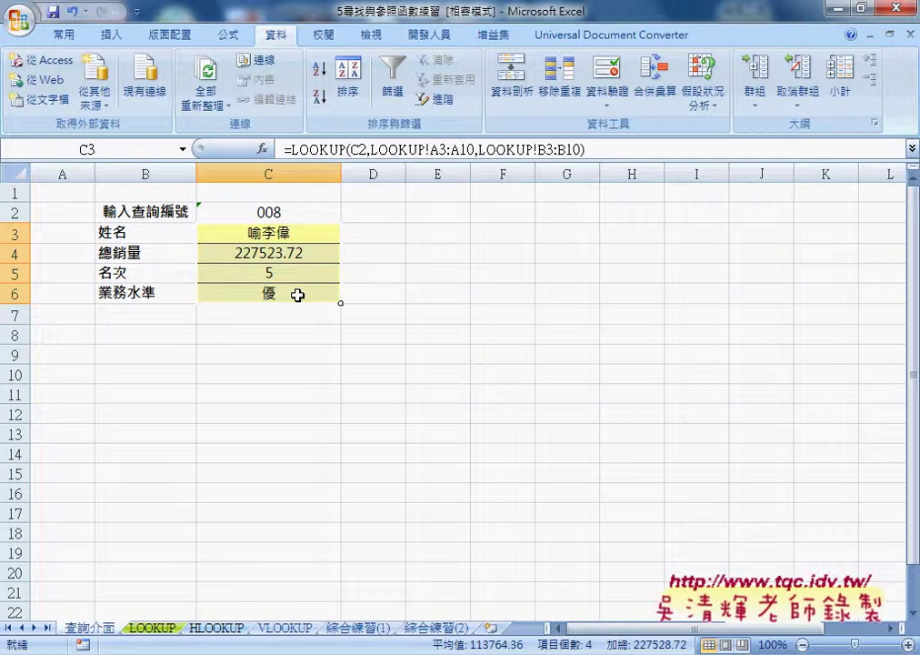
Step: Check the lookup formula in C3, then visit the VLOOKUP sheet and return to LOOKUP
{"action": "left_click", "coordinate": [286, 233]}
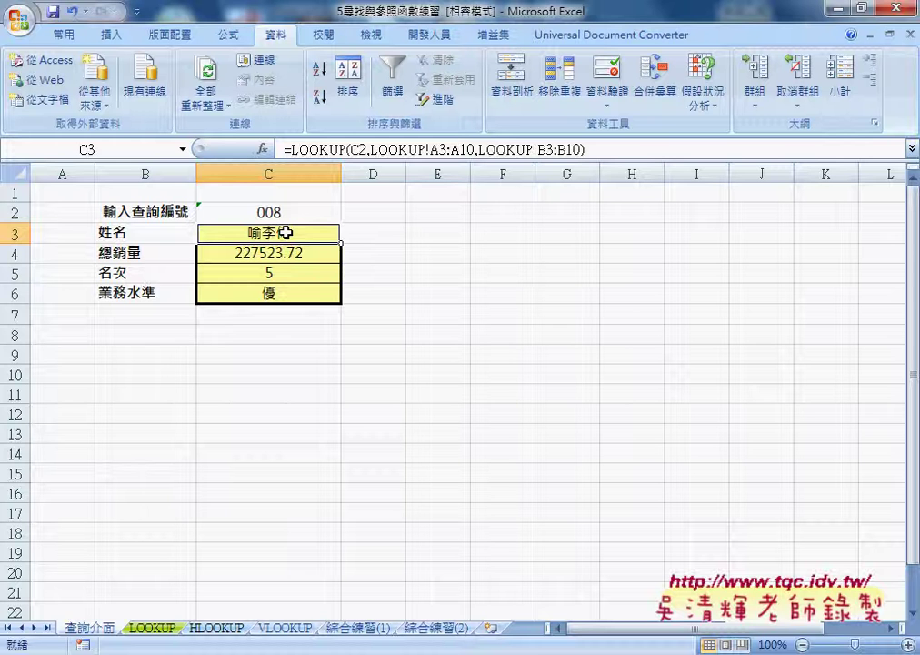
{"action": "left_click", "coordinate": [286, 628]}
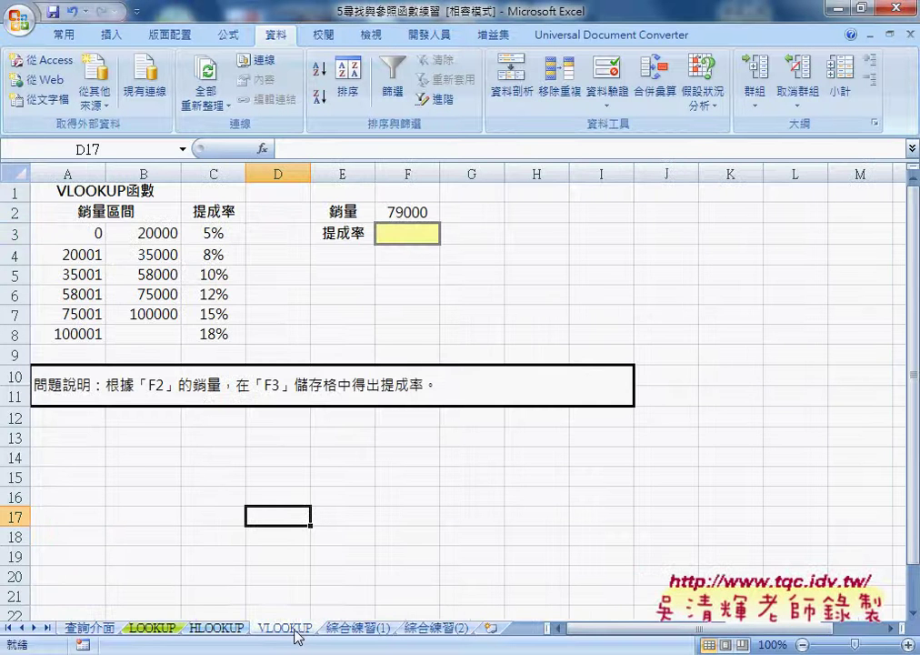
{"action": "left_click", "coordinate": [154, 628]}
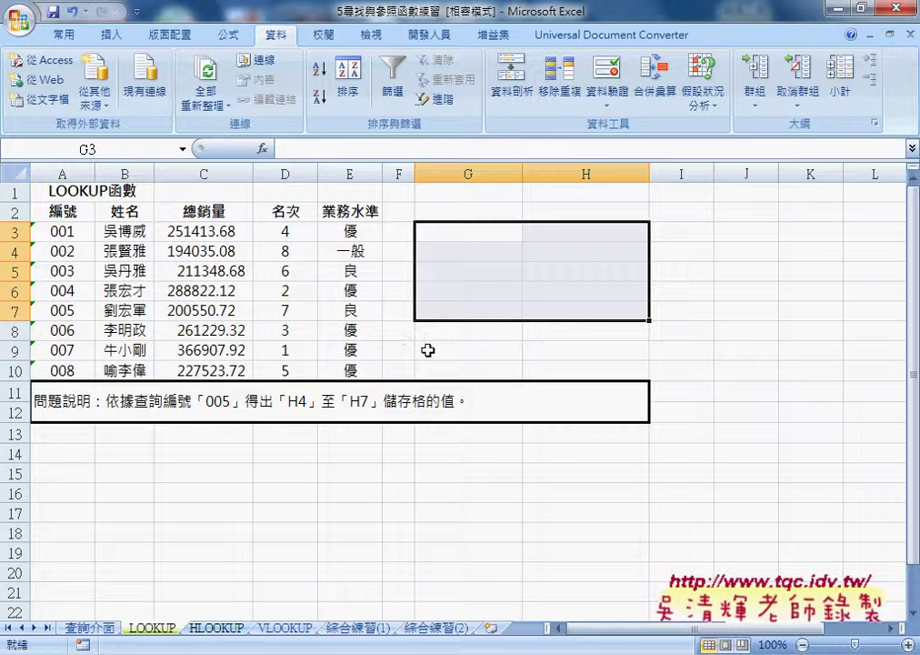